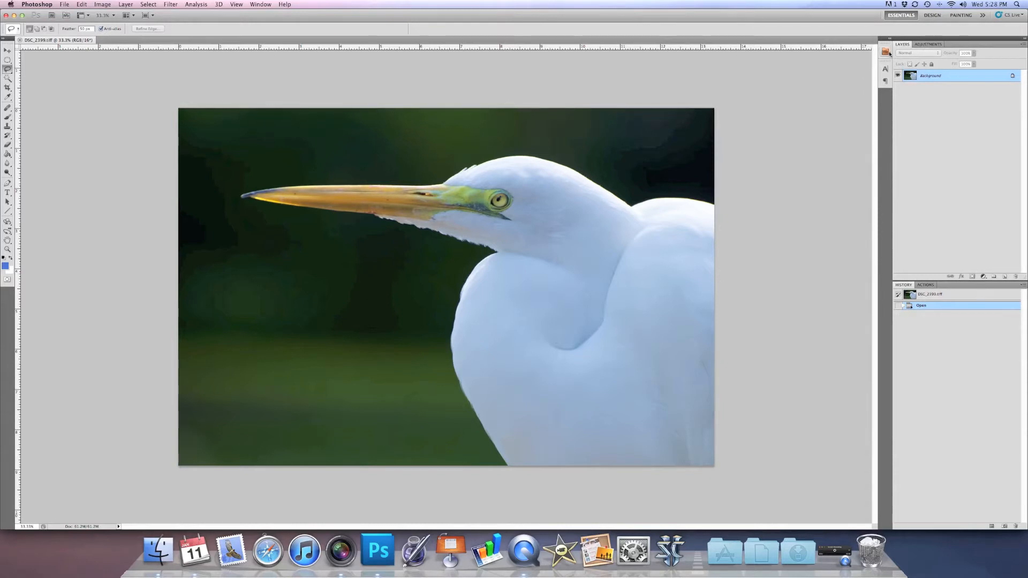
- Duplicate the Background layer as "Background copy" in the same document and toggle the copy's visibility off and on
right_click(941, 76)
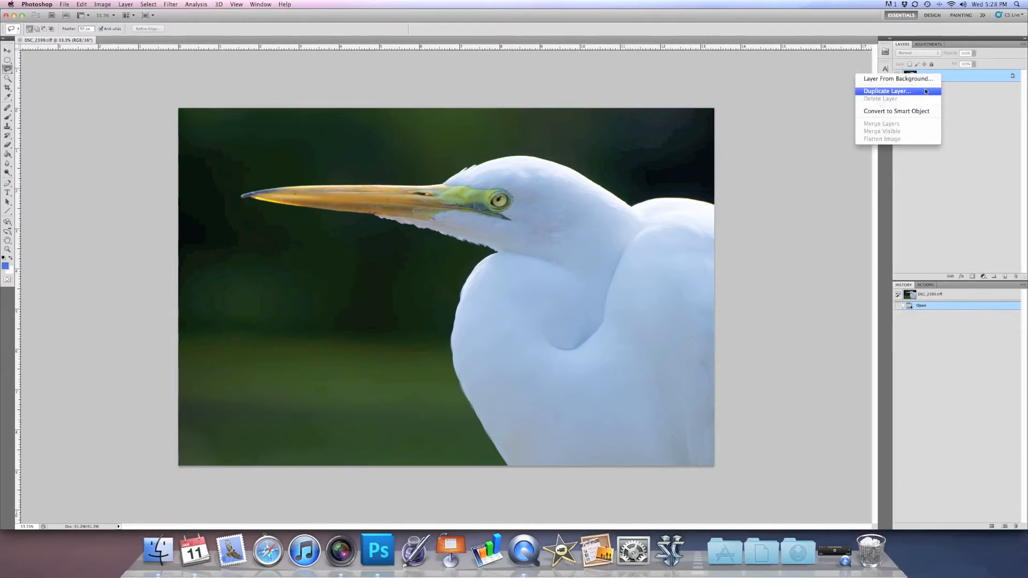
click(925, 93)
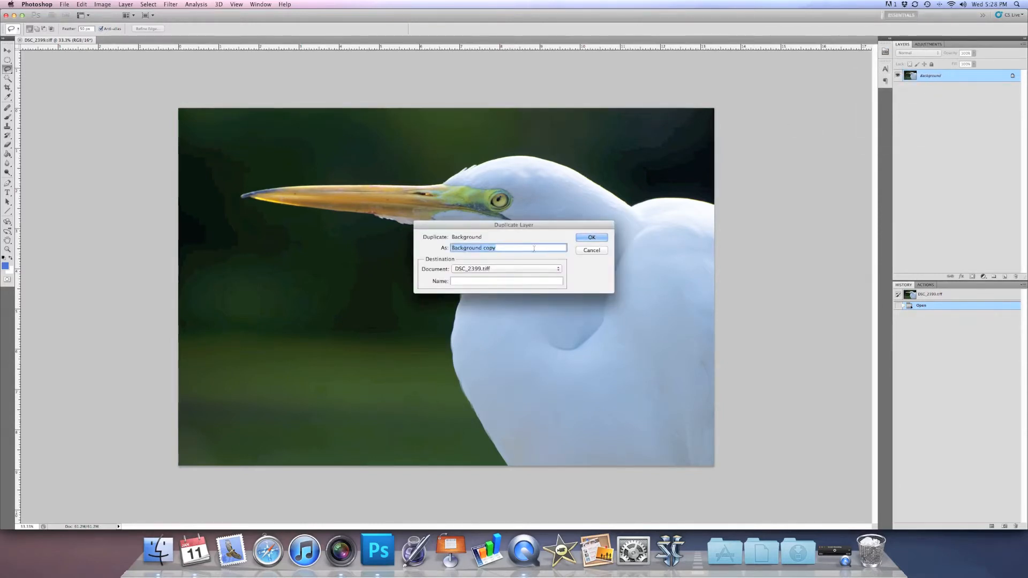
click(591, 237)
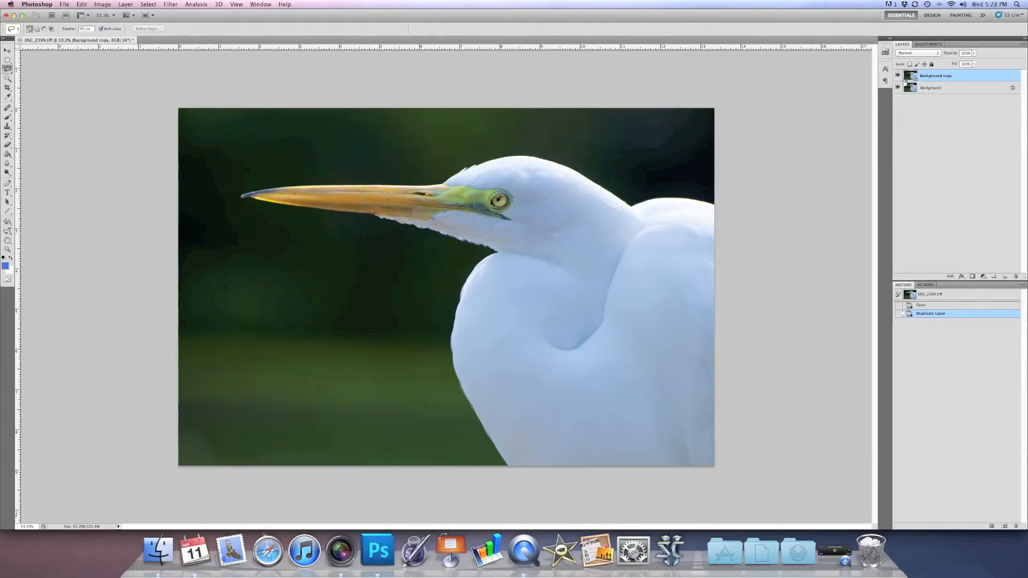
click(897, 77)
click(898, 77)
- Burn the dark background along the photo's upper edge and in the green area below the beak, with the range set to Midtones
drag(9, 174, 23, 181)
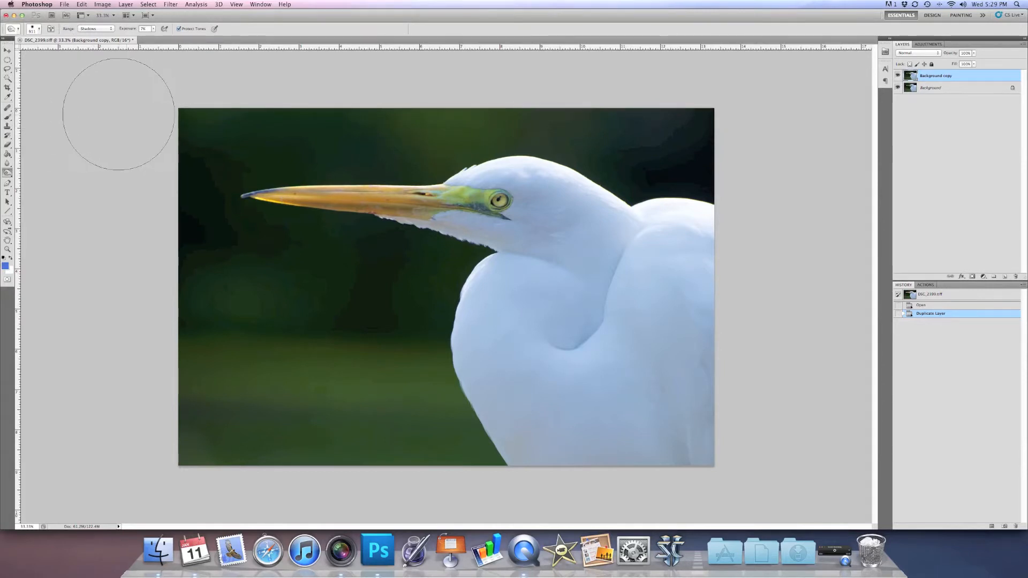
click(109, 30)
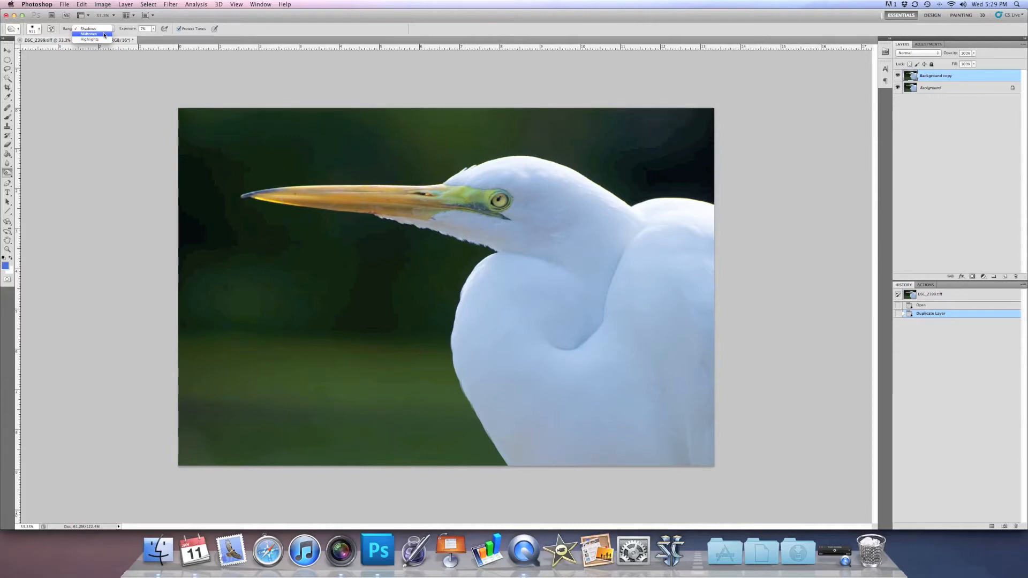
click(103, 34)
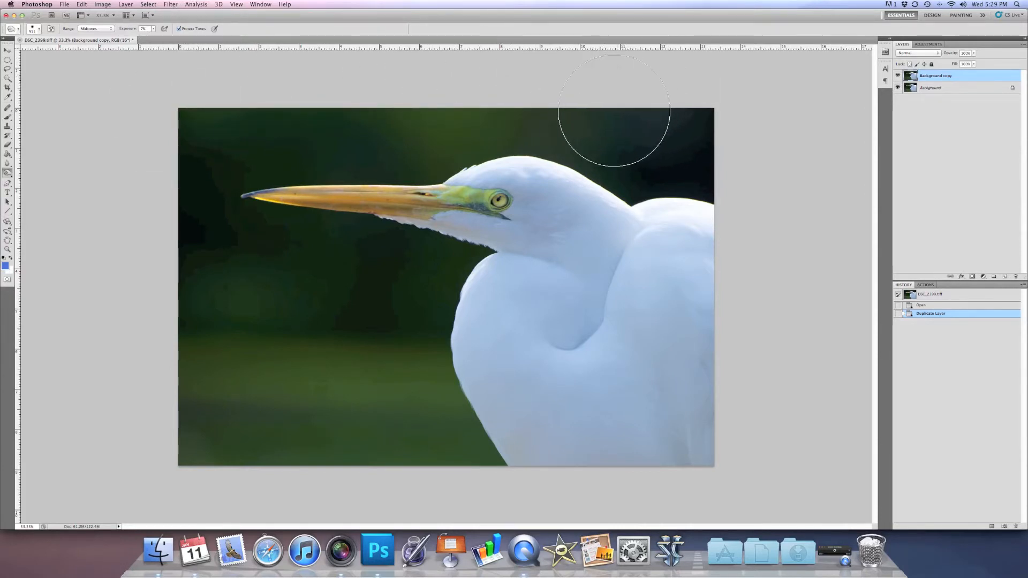
drag(387, 99, 356, 114)
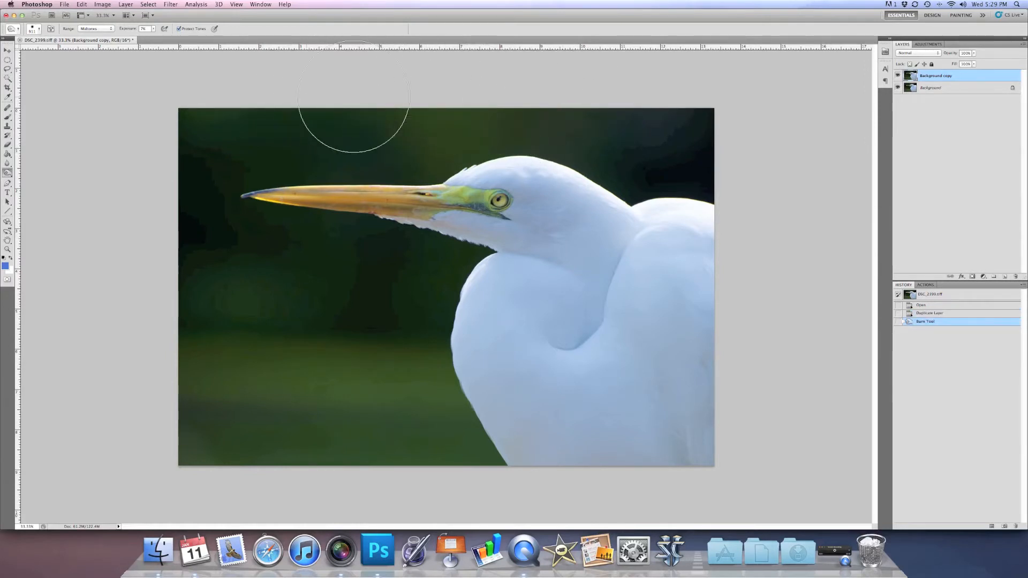
drag(323, 345, 332, 327)
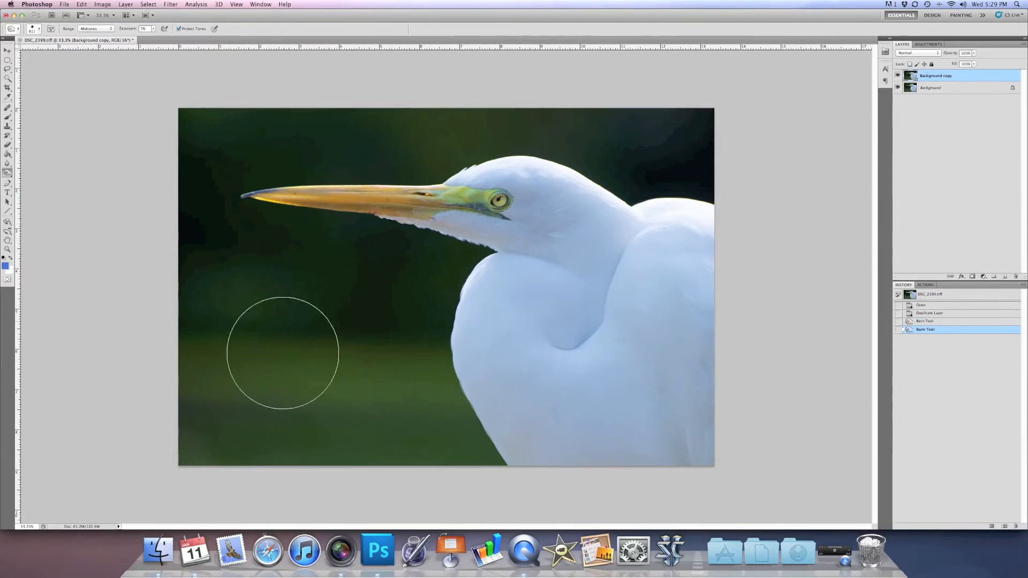
- Resize the burn brush and darken the green background near the photo's lower edge, comparing with the previous history state
right_click(317, 372)
click(330, 389)
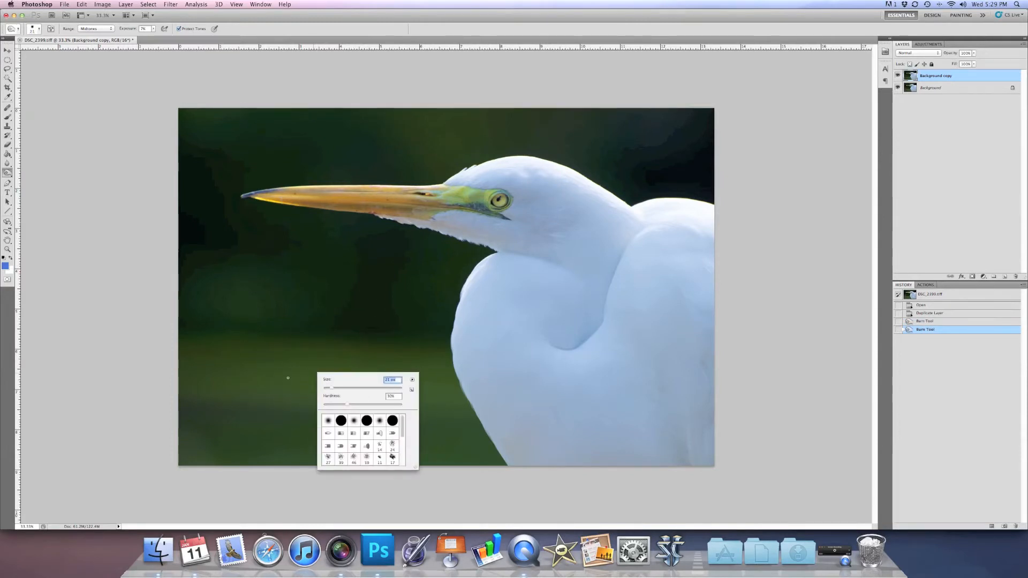
click(378, 390)
drag(392, 389, 395, 391)
drag(396, 391, 398, 390)
click(401, 95)
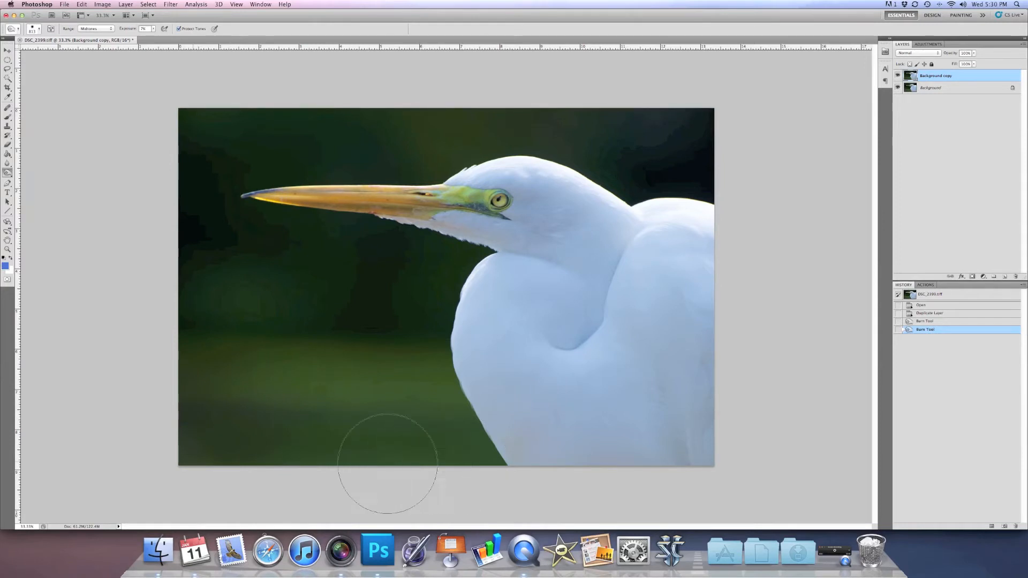
mouse_move(228, 384)
mouse_down()
mouse_move(213, 412)
mouse_move(375, 472)
mouse_up()
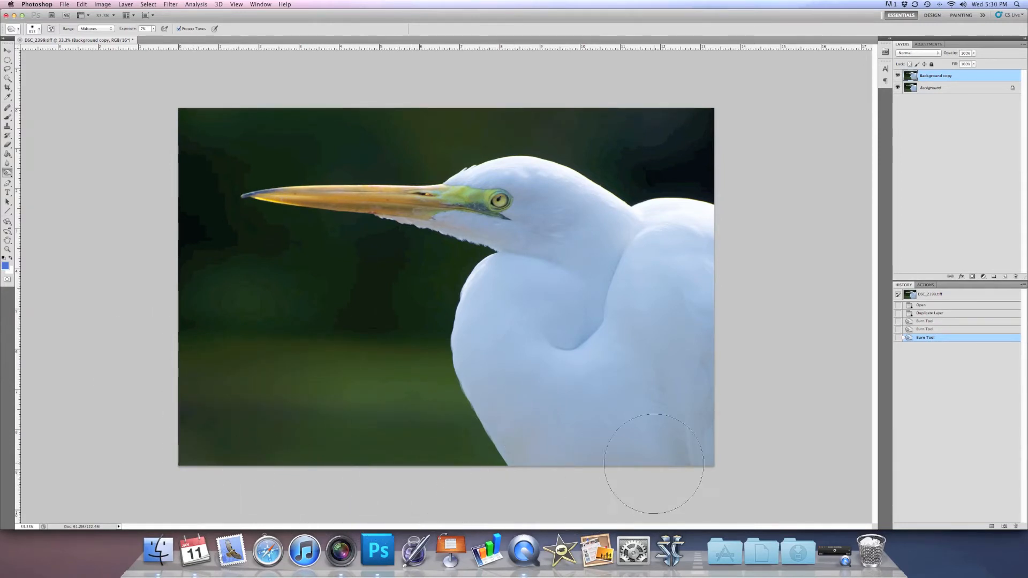
click(926, 329)
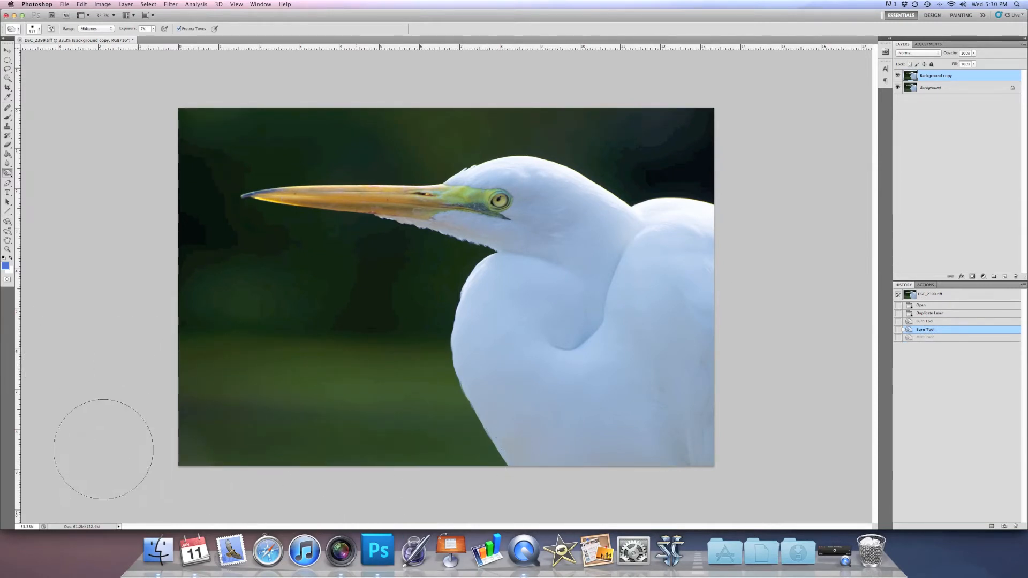
key(super+z)
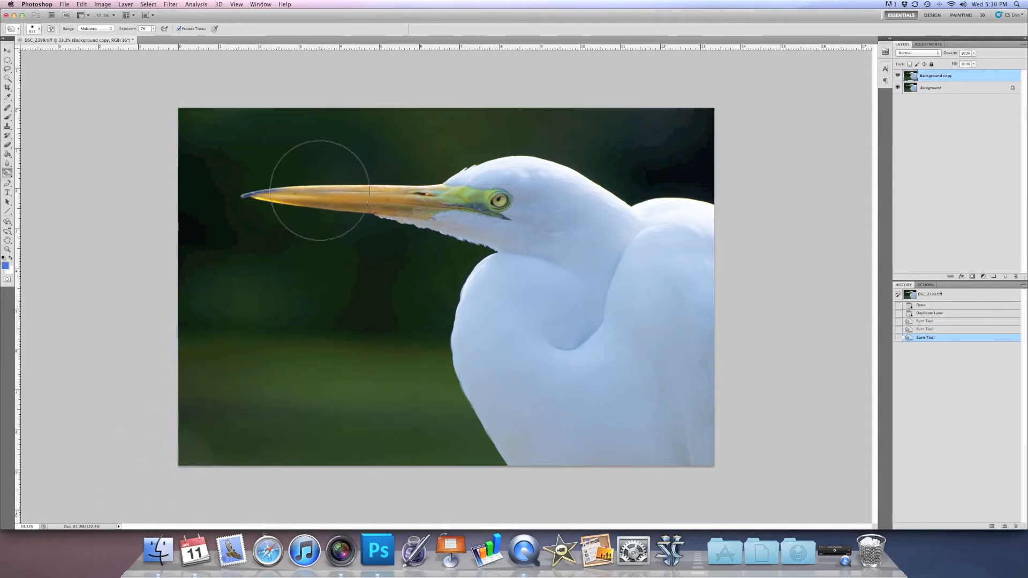
- Burn the background along the photo's lower edge and upper-left corner with the range set to Shadows
click(108, 29)
click(106, 24)
drag(326, 449, 449, 447)
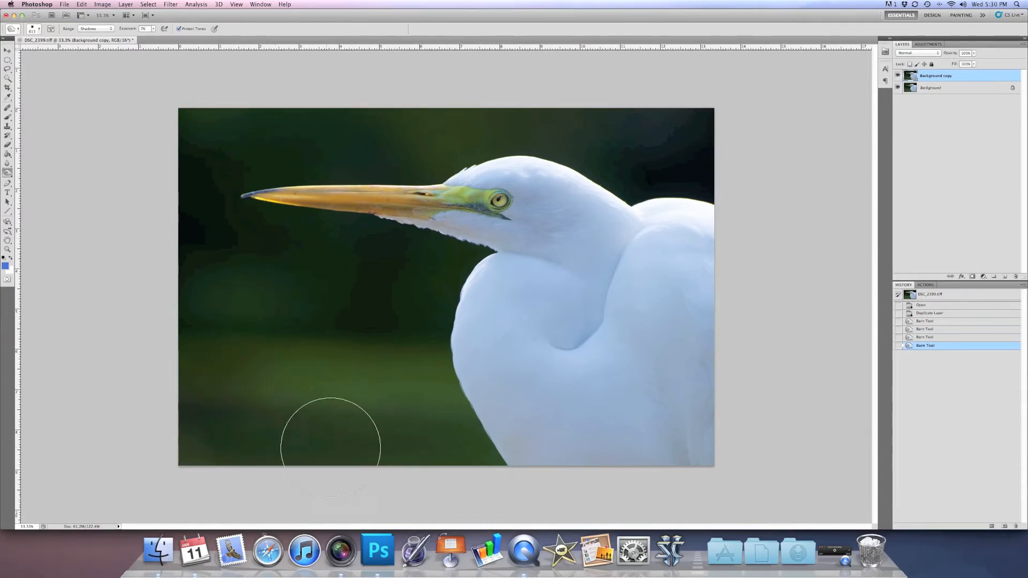
mouse_move(289, 94)
mouse_down()
mouse_move(477, 92)
mouse_move(183, 103)
mouse_move(203, 104)
mouse_up()
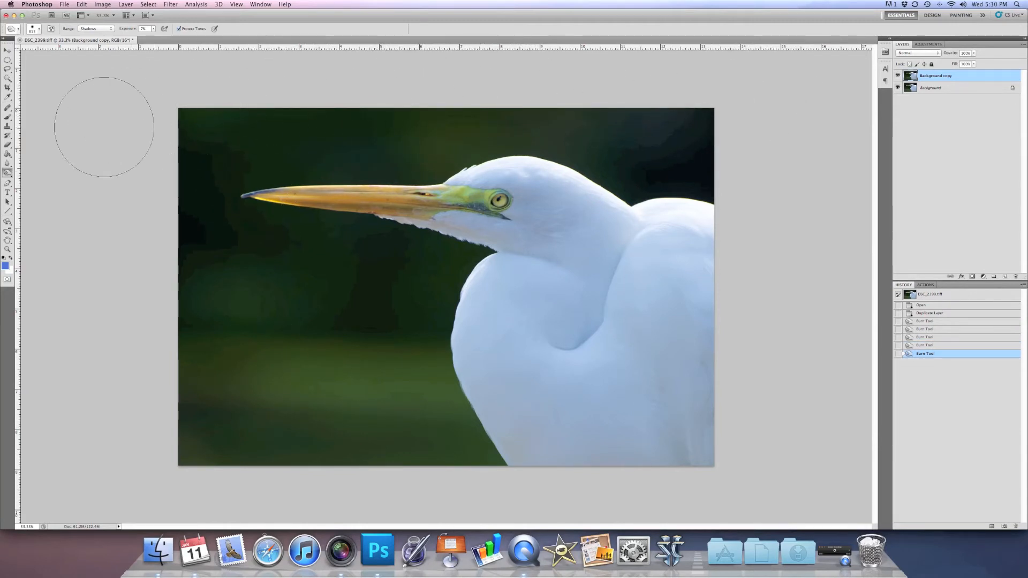
mouse_move(472, 493)
mouse_down()
mouse_move(475, 482)
mouse_move(223, 448)
mouse_move(233, 456)
mouse_up()
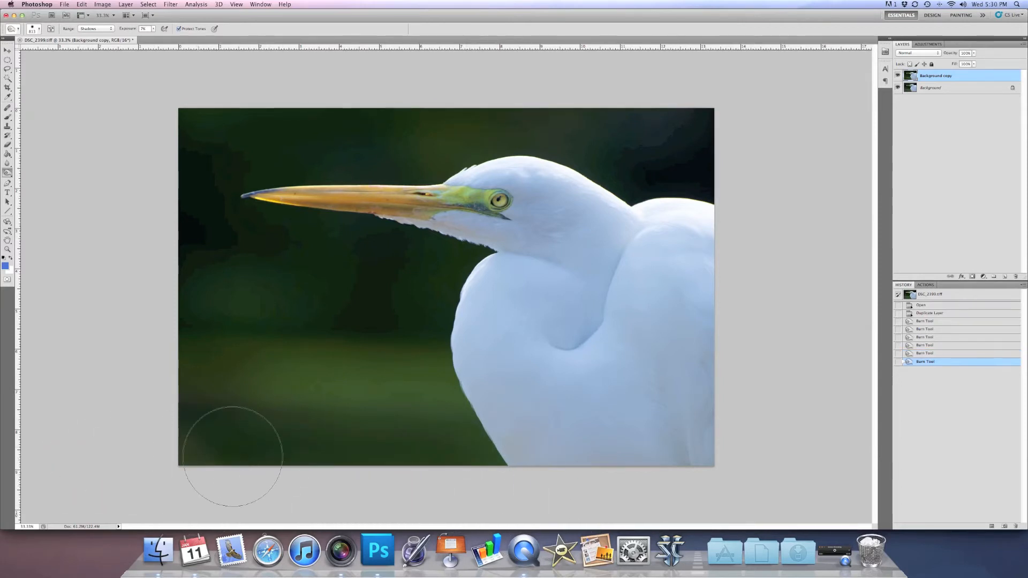
drag(192, 482, 204, 481)
- Compare the burned Background copy with the original, and darken the photo's lower-left edge further with the Burn tool
click(898, 76)
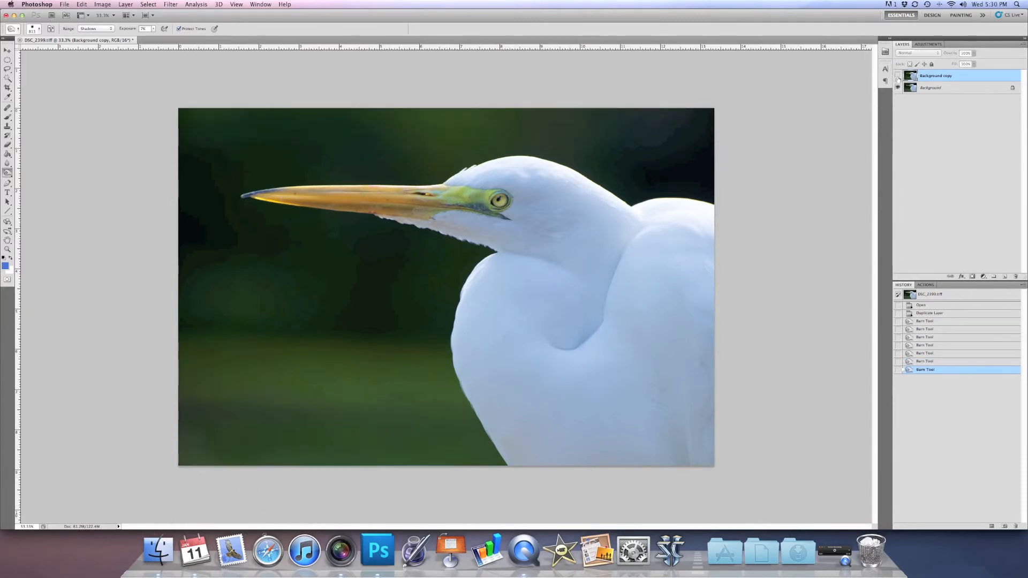
click(897, 76)
click(898, 77)
click(898, 77)
click(897, 77)
click(897, 76)
mouse_move(187, 450)
mouse_down()
mouse_move(174, 460)
mouse_move(185, 462)
mouse_up()
drag(206, 362, 192, 457)
- Lighten the egret's white chest feathers with the Dodge tool in the Midtones range
click(8, 173)
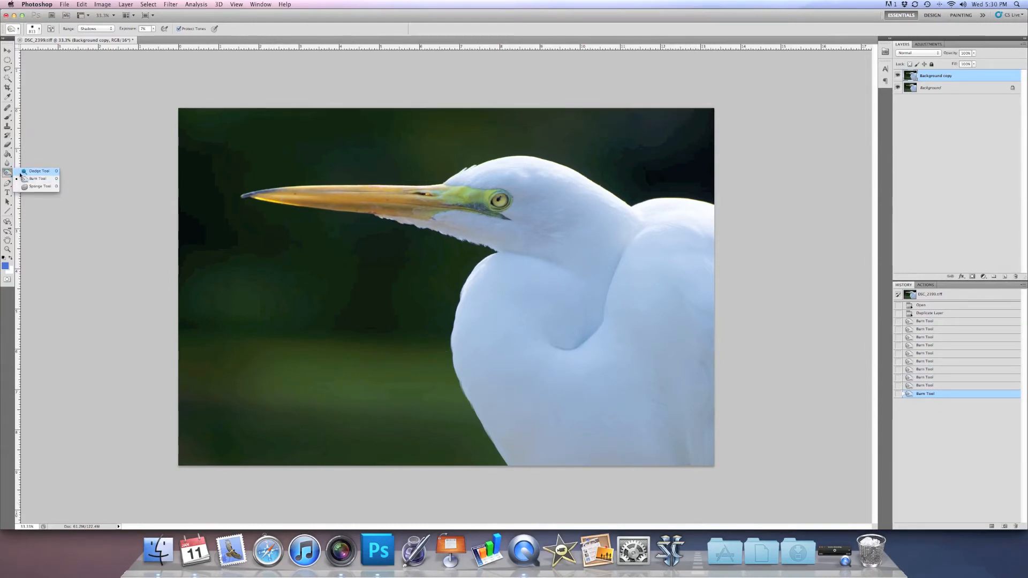
click(36, 172)
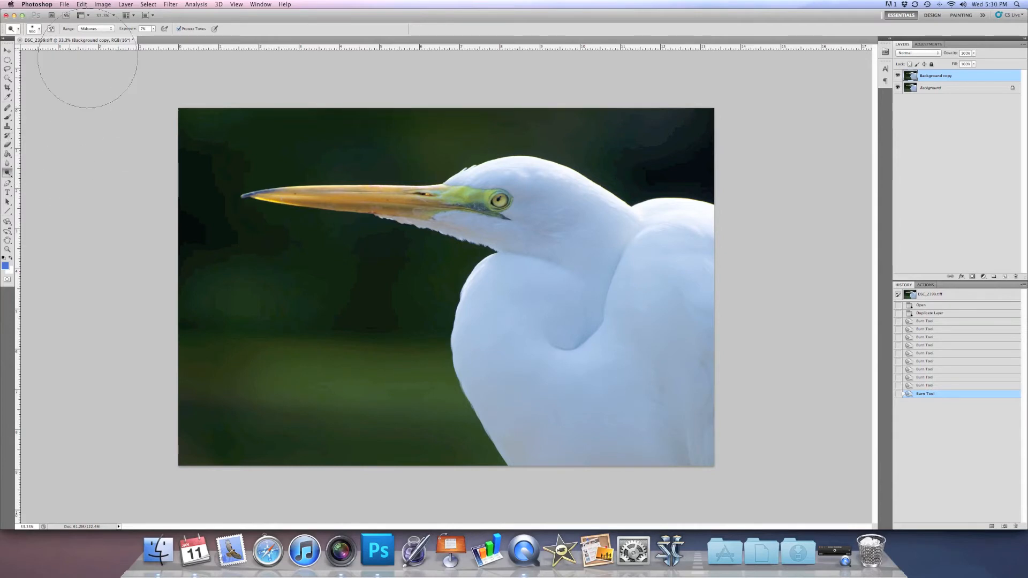
click(99, 30)
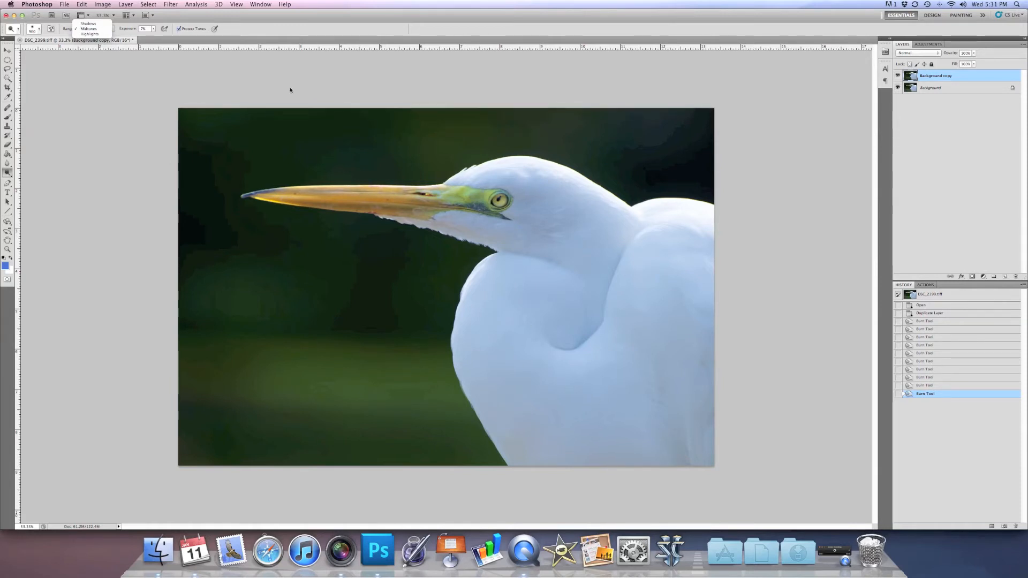
click(149, 30)
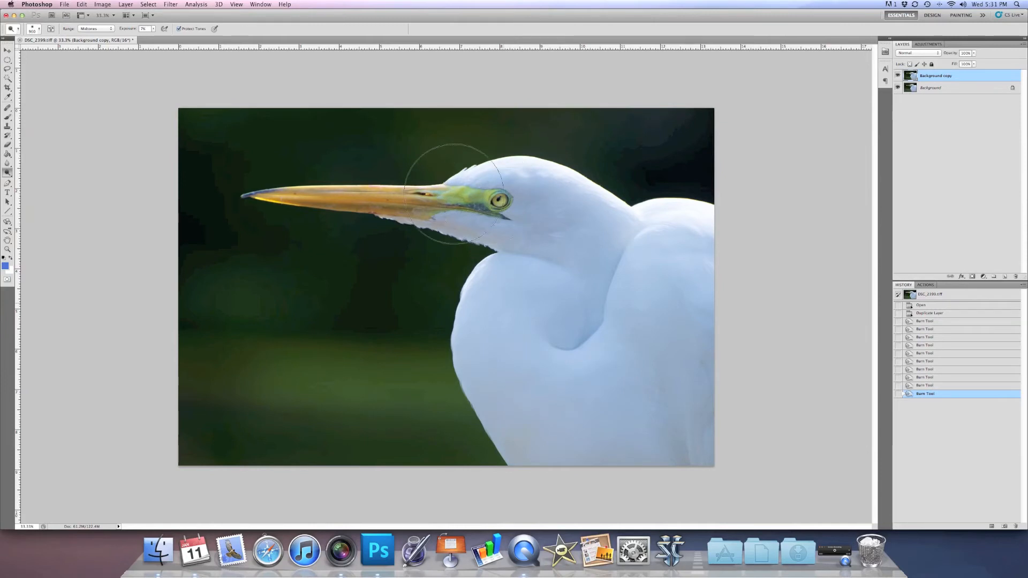
drag(640, 371, 594, 439)
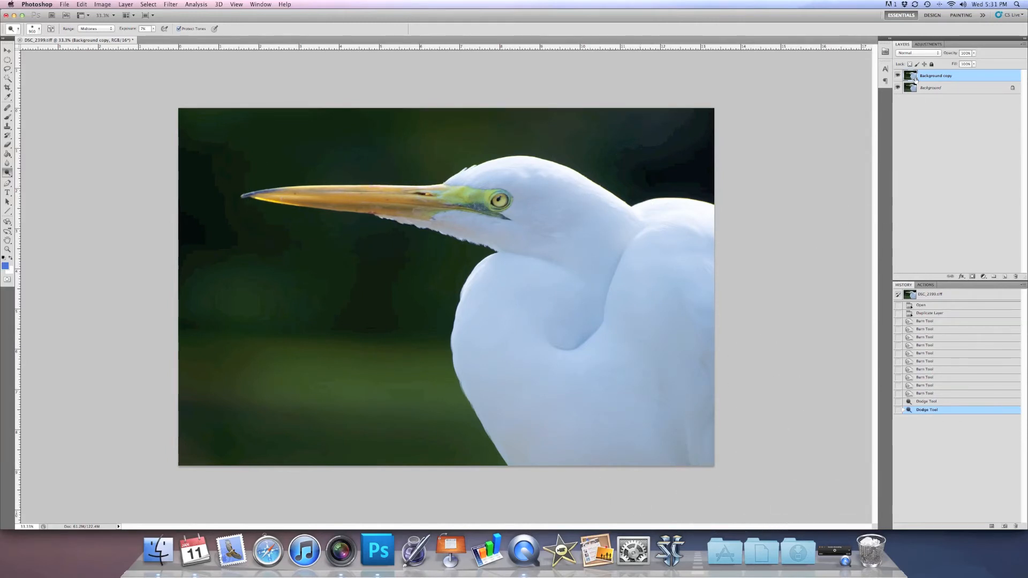
- Compare the edited Background copy with the original, and revert the image to the Duplicate Layer history state
click(898, 76)
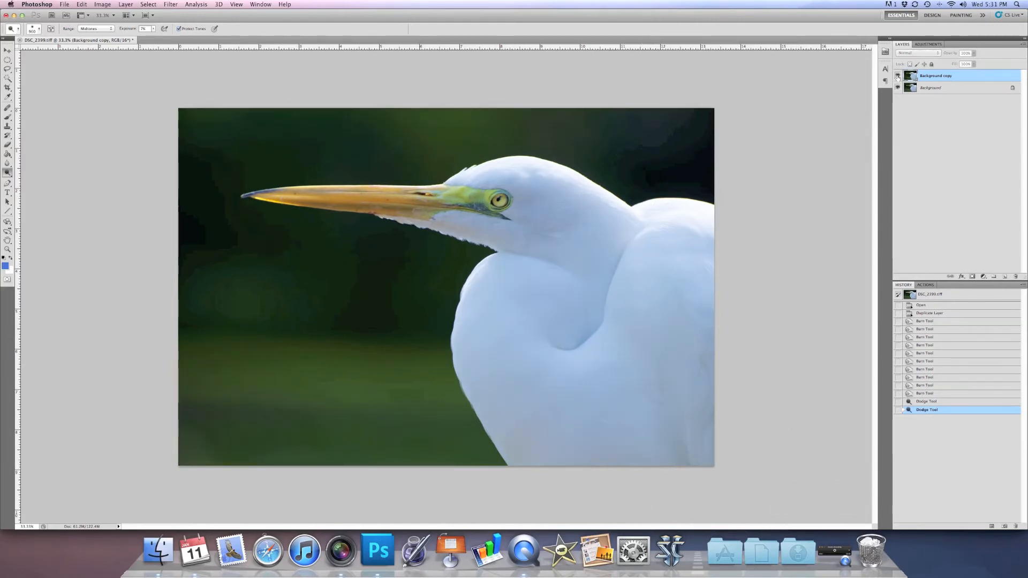
click(898, 76)
click(897, 76)
click(898, 76)
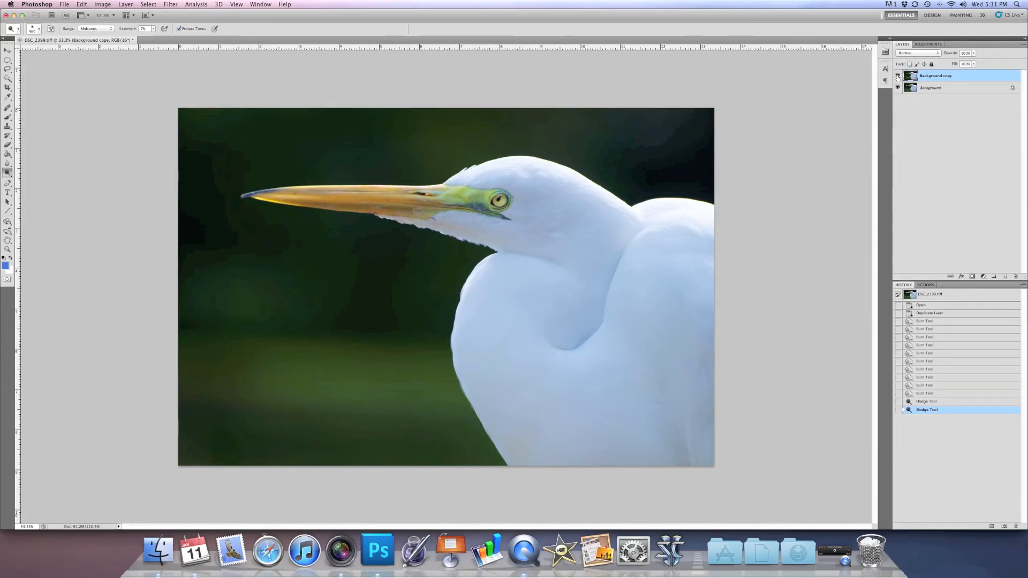
click(897, 76)
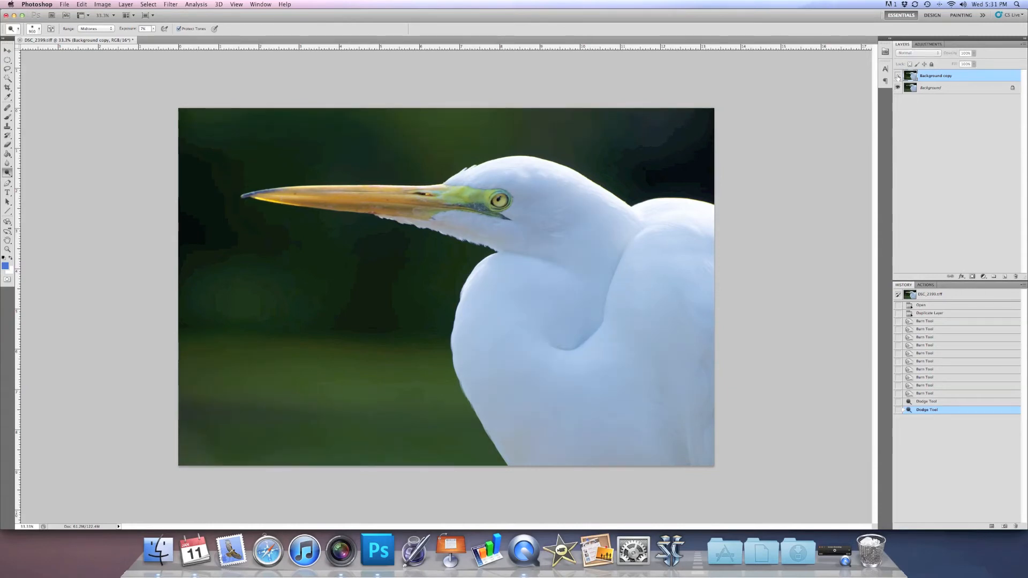
click(897, 76)
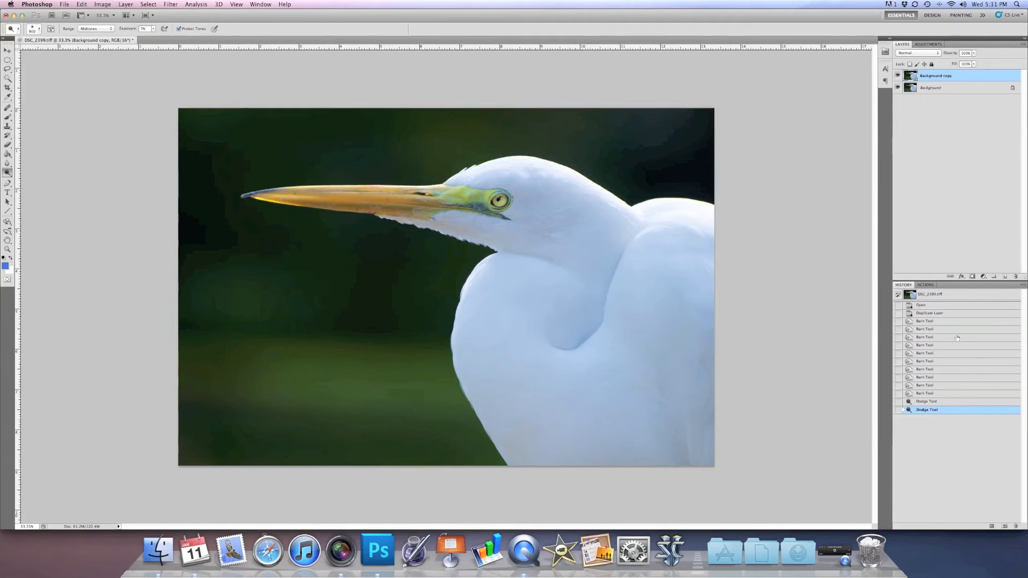
click(931, 313)
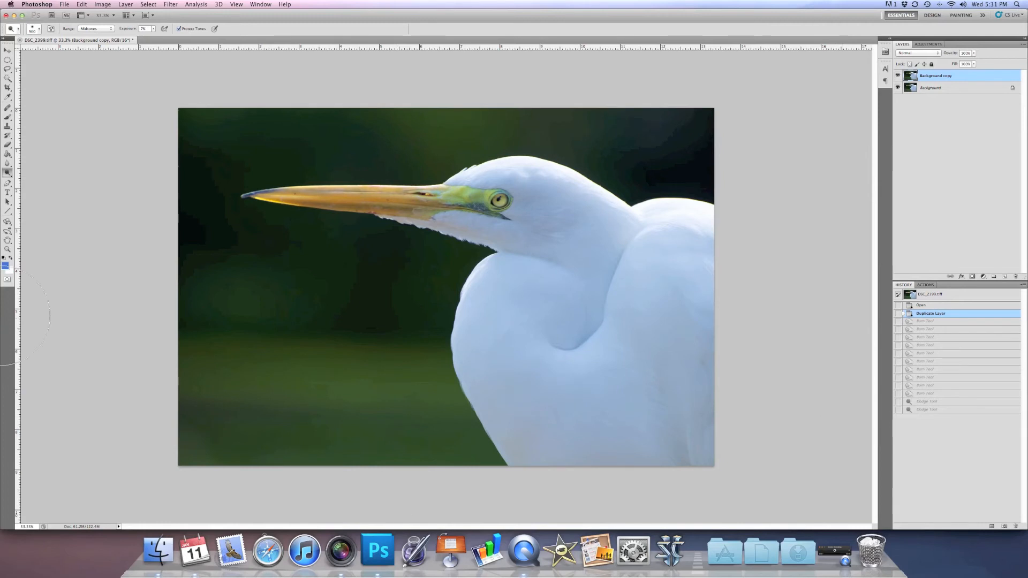
- Lasso a loose selection around the egret with a 200 px feather and invert it to select the photo's edges
click(8, 69)
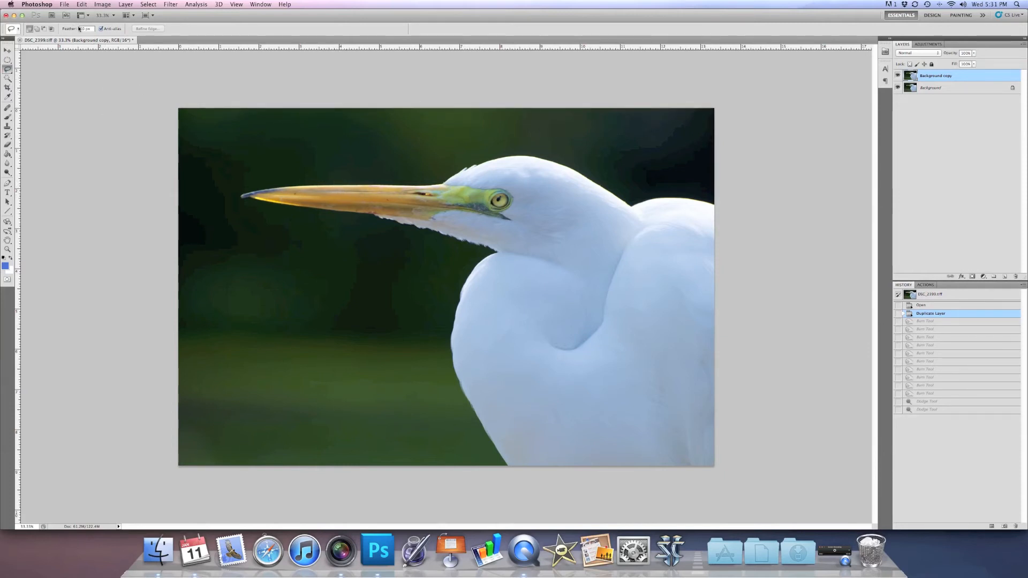
text(0)
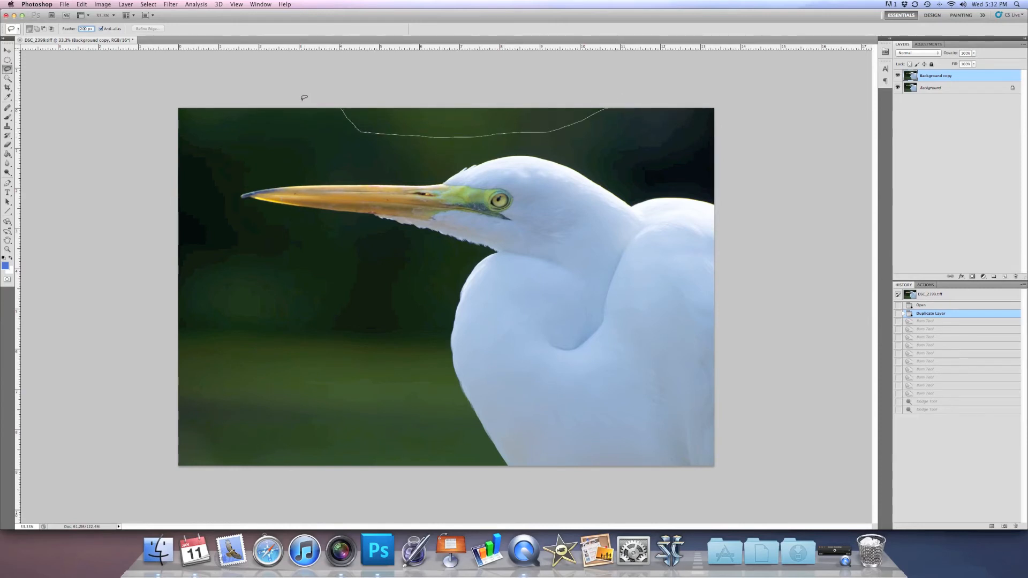
drag(141, 184, 150, 303)
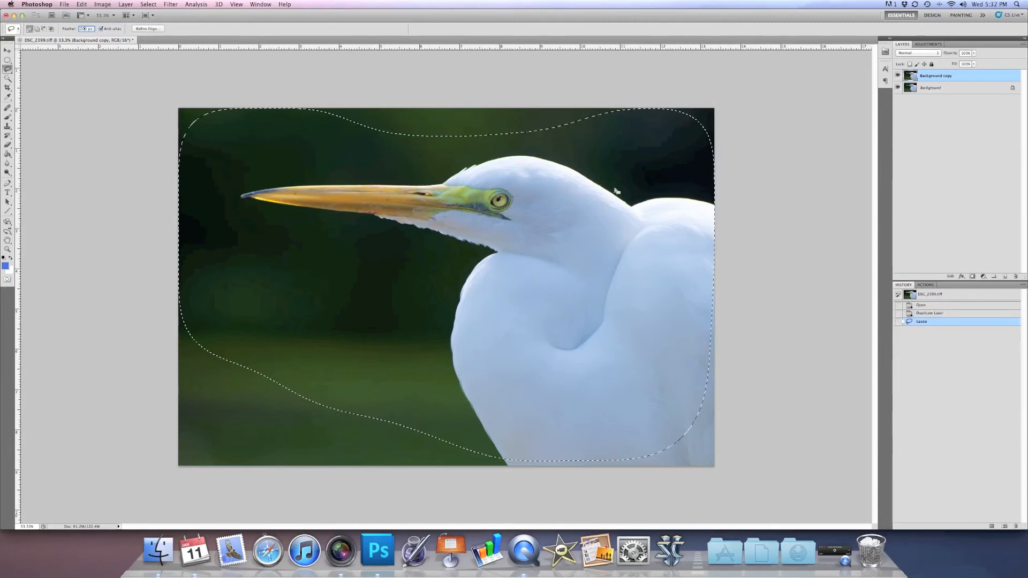
right_click(454, 198)
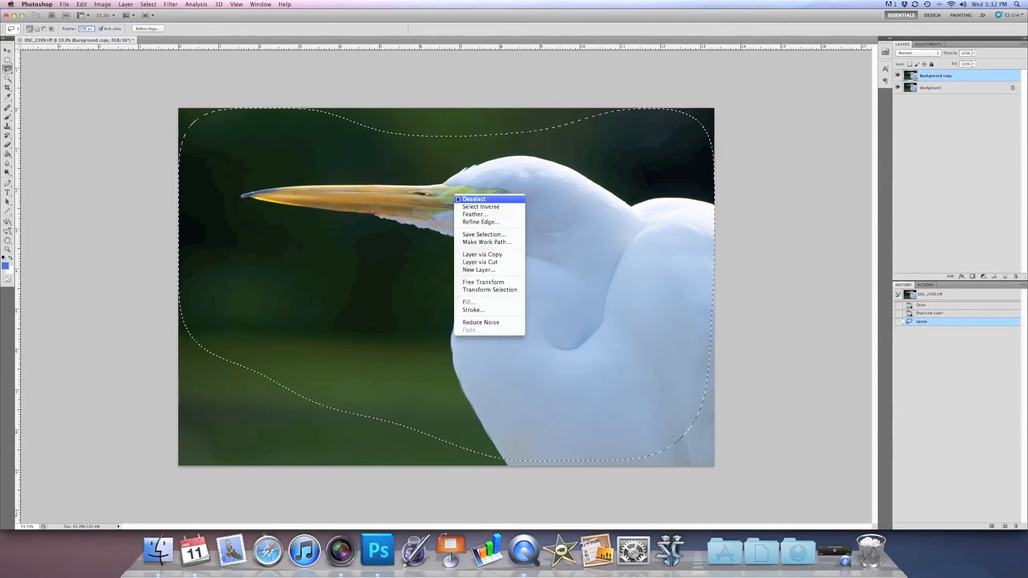
click(464, 208)
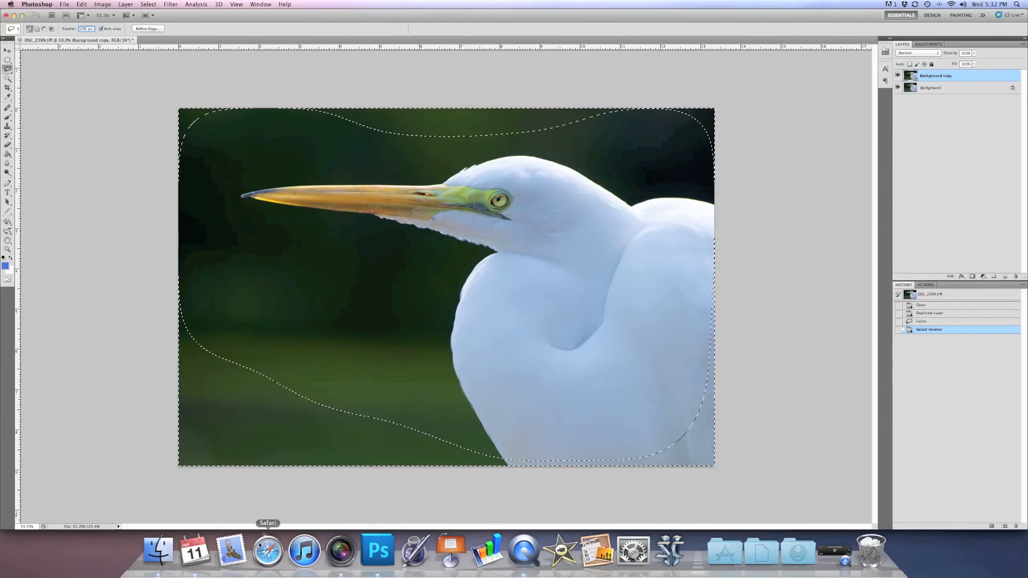
- Darken the selected photo edges with Levels by setting the midtone input to 0.67, and clear the selection
key(super+l)
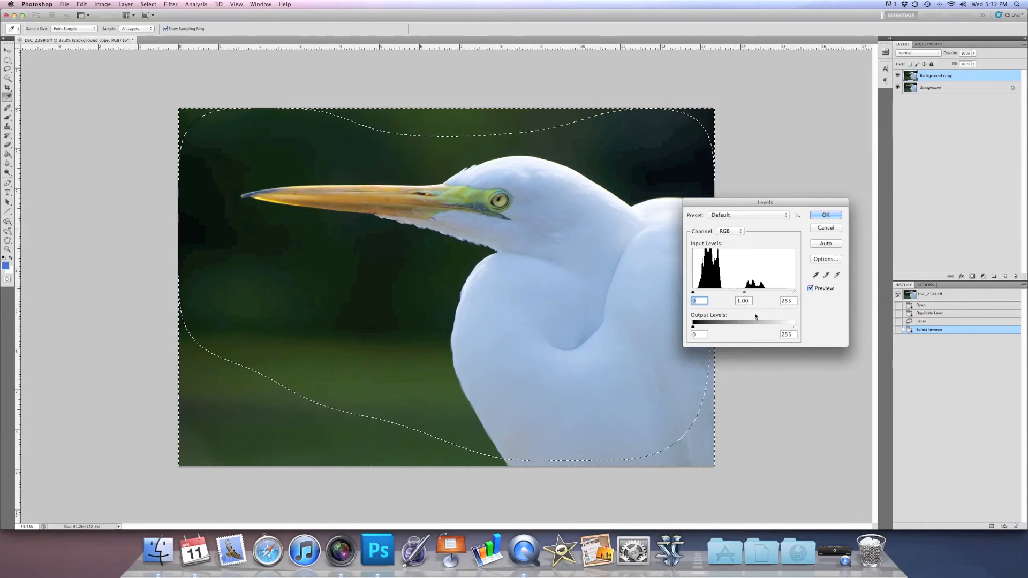
drag(745, 293, 757, 294)
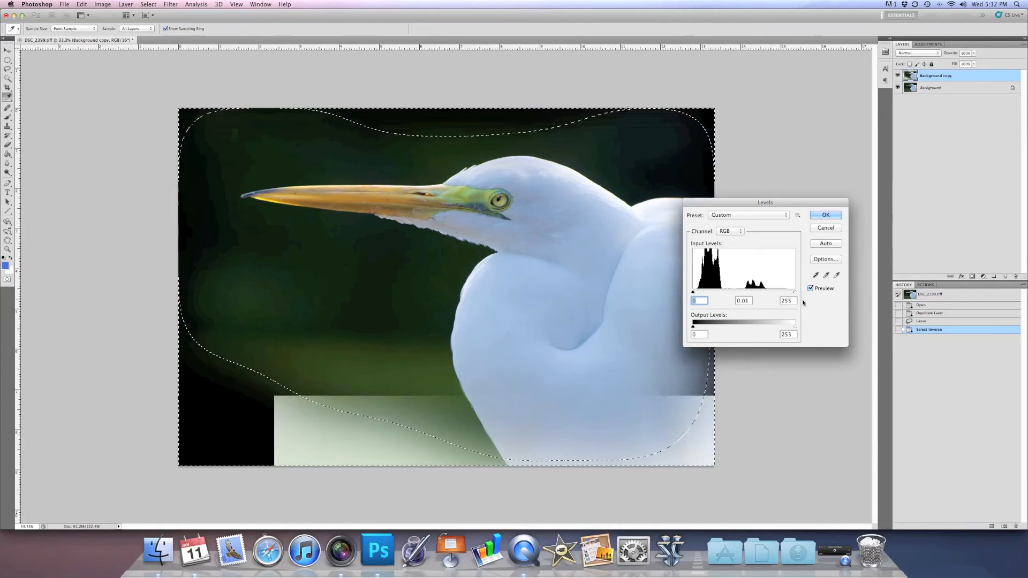
drag(782, 305, 757, 306)
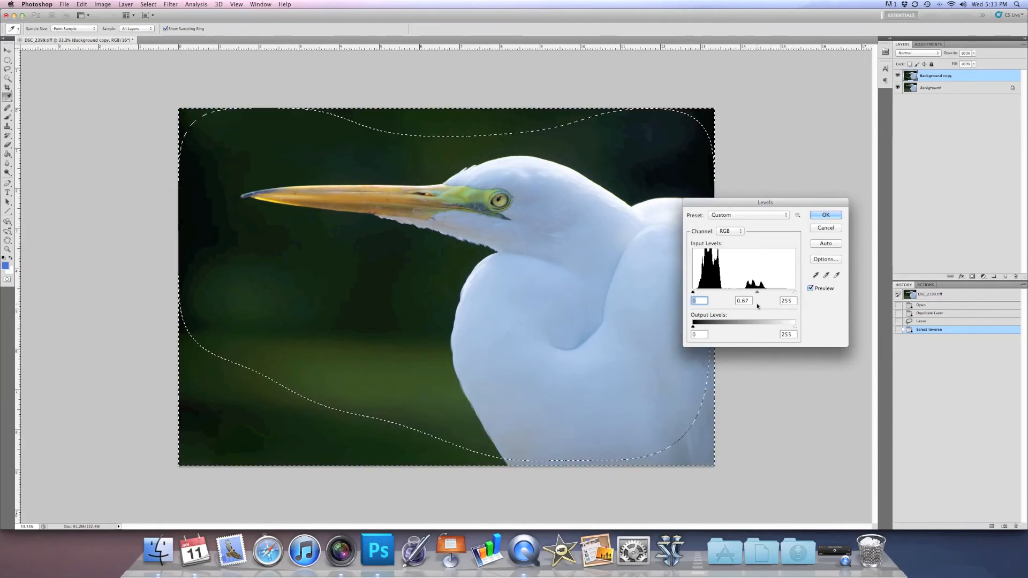
key(Tab)
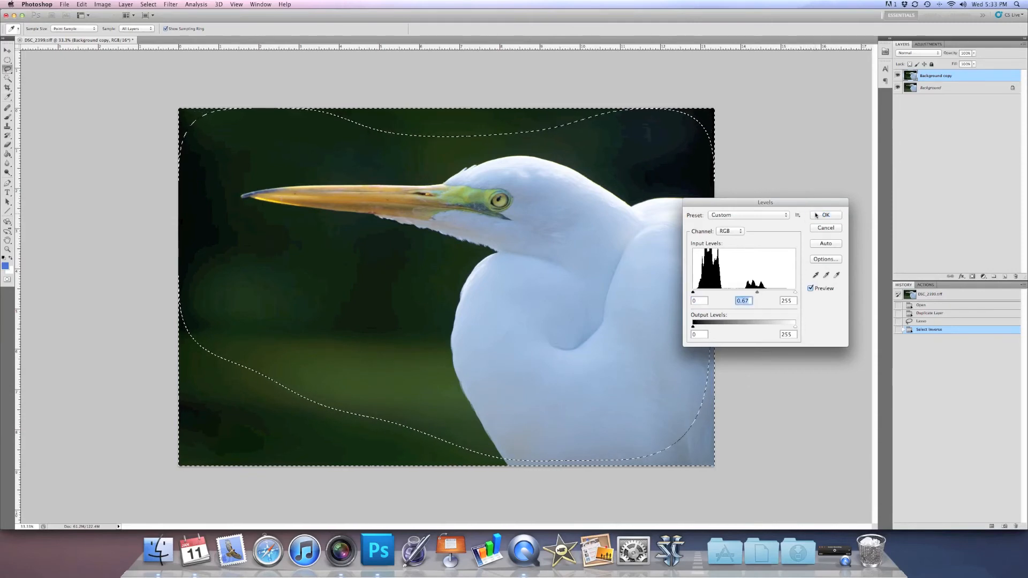
click(815, 215)
key(super+d)
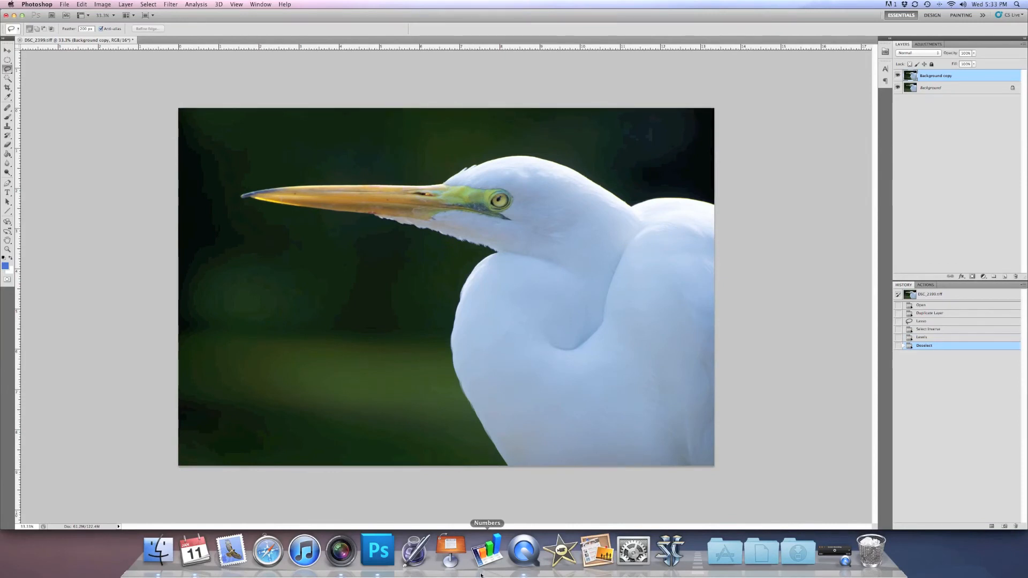
- Lasso a loose feathered selection running from the egret's eye and cheek down over its neck and chest
mouse_move(487, 175)
mouse_down()
mouse_move(467, 226)
mouse_move(502, 247)
mouse_move(474, 301)
mouse_up()
mouse_move(534, 421)
mouse_down()
mouse_move(569, 422)
mouse_move(600, 371)
mouse_up()
mouse_move(614, 269)
mouse_down()
mouse_move(625, 223)
mouse_move(579, 187)
mouse_up()
drag(488, 176, 488, 177)
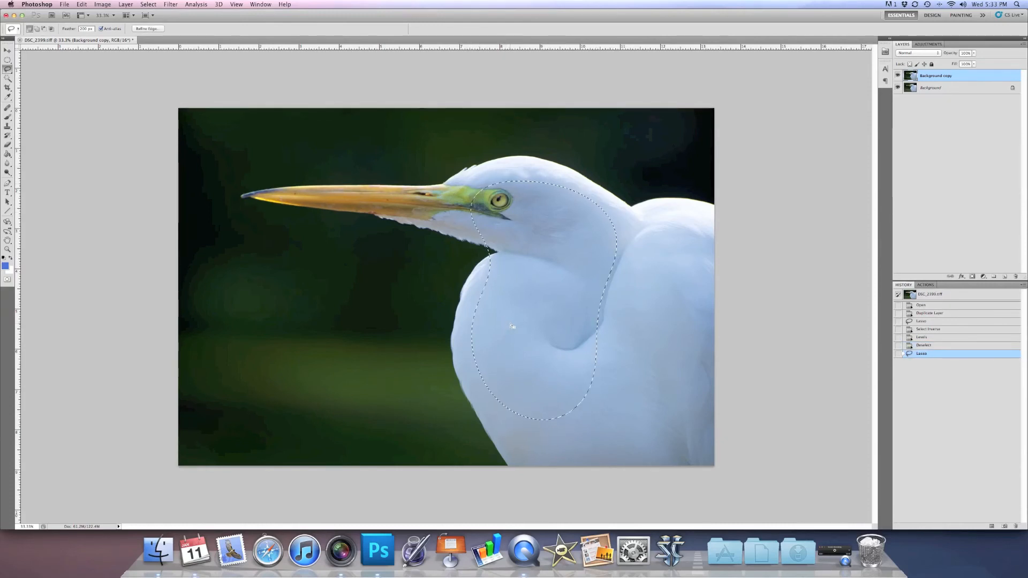
- Brighten the selected face, neck and chest with Levels, setting the white input to 231 and slightly lifting the midtones
key(super+l)
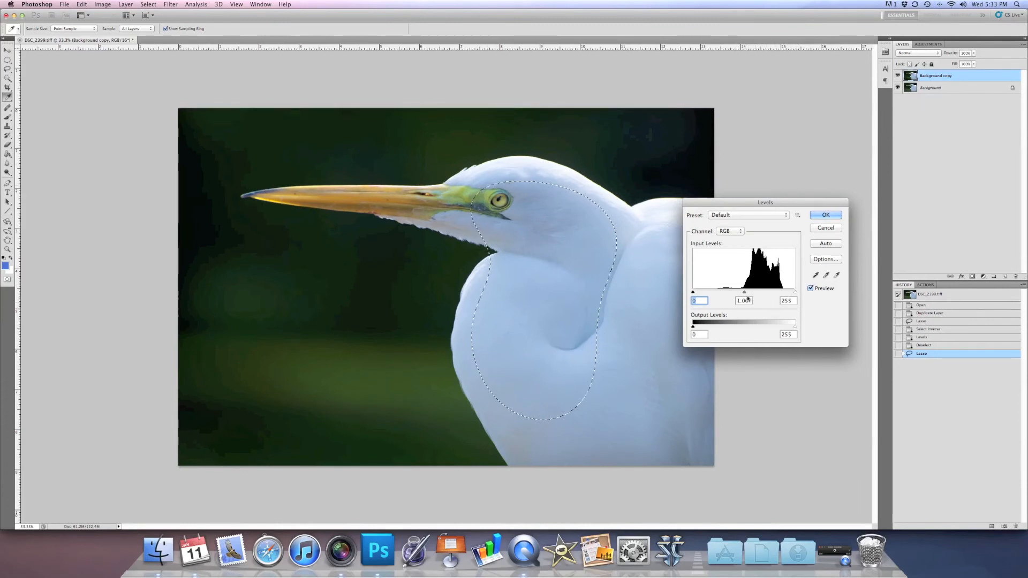
mouse_move(743, 294)
mouse_down()
mouse_move(759, 295)
mouse_move(706, 299)
mouse_move(743, 298)
mouse_up()
drag(795, 292, 785, 296)
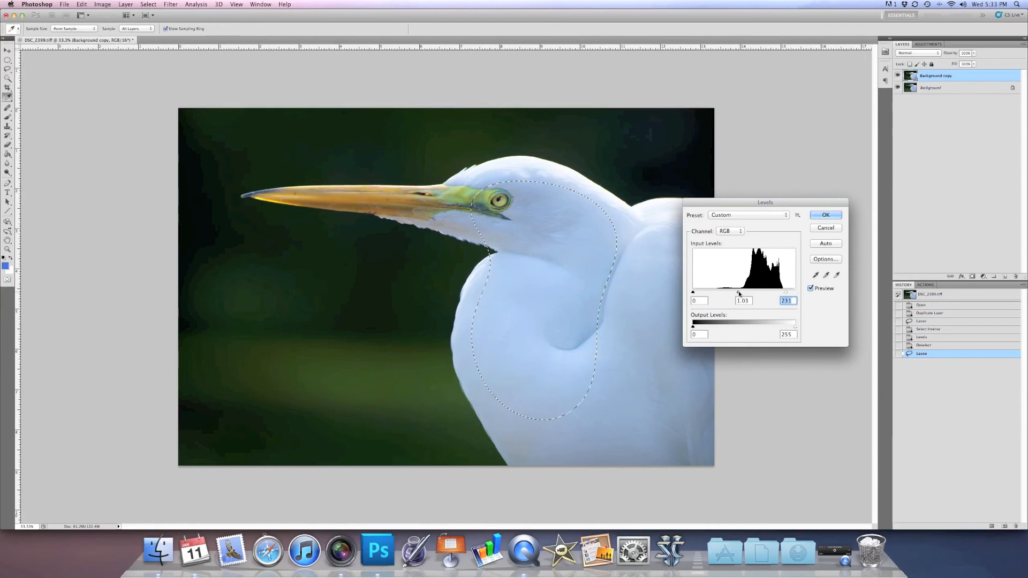
drag(738, 293, 737, 293)
click(824, 215)
- Lasso a small area around the egret's eye, brighten it with a Levels white input of 214, and clear the selection
click(515, 189)
mouse_move(515, 188)
mouse_down()
mouse_move(464, 189)
mouse_move(507, 229)
mouse_move(541, 230)
mouse_move(564, 212)
mouse_move(546, 187)
mouse_move(515, 181)
mouse_up()
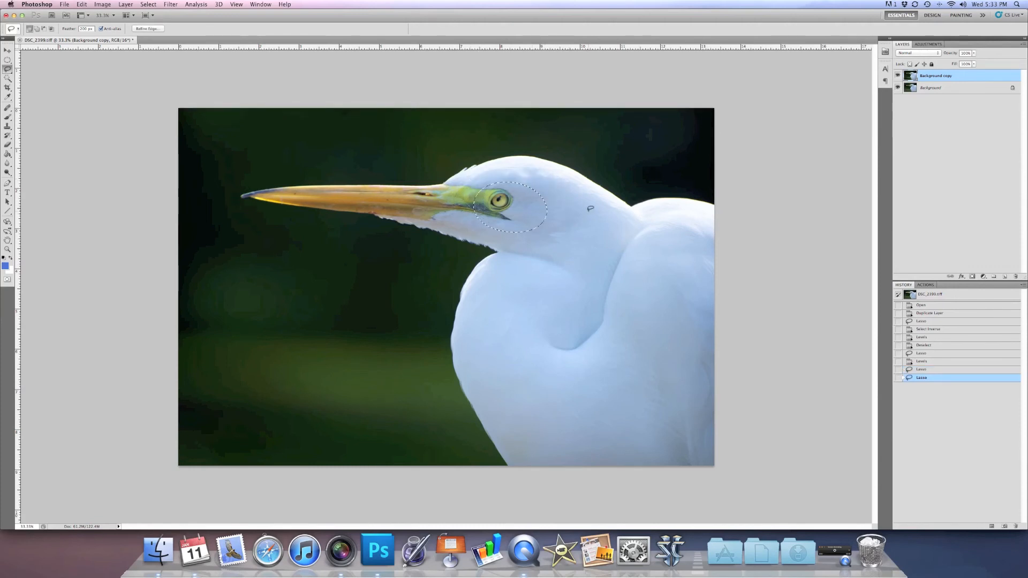
key(super+l)
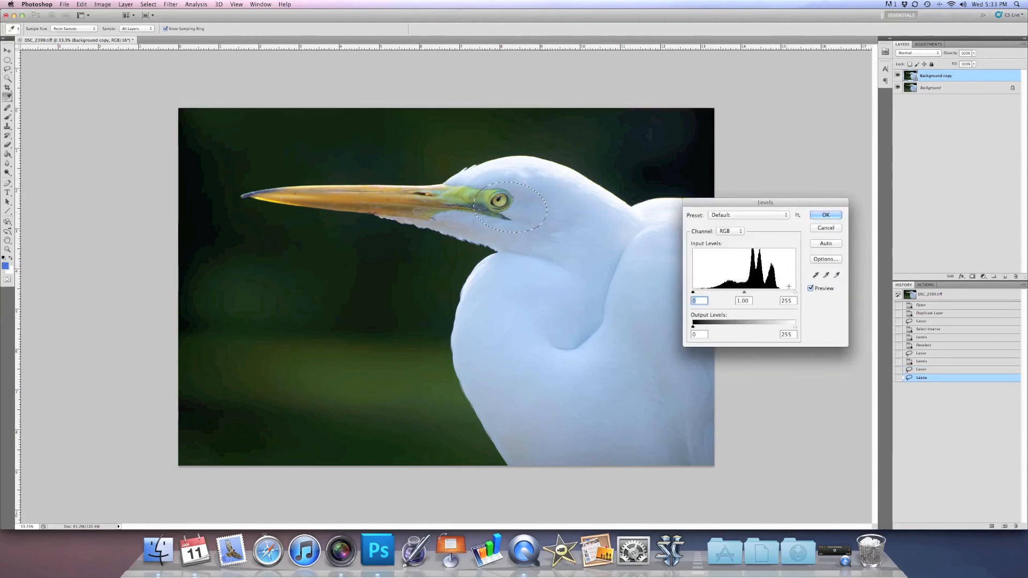
drag(795, 292, 779, 293)
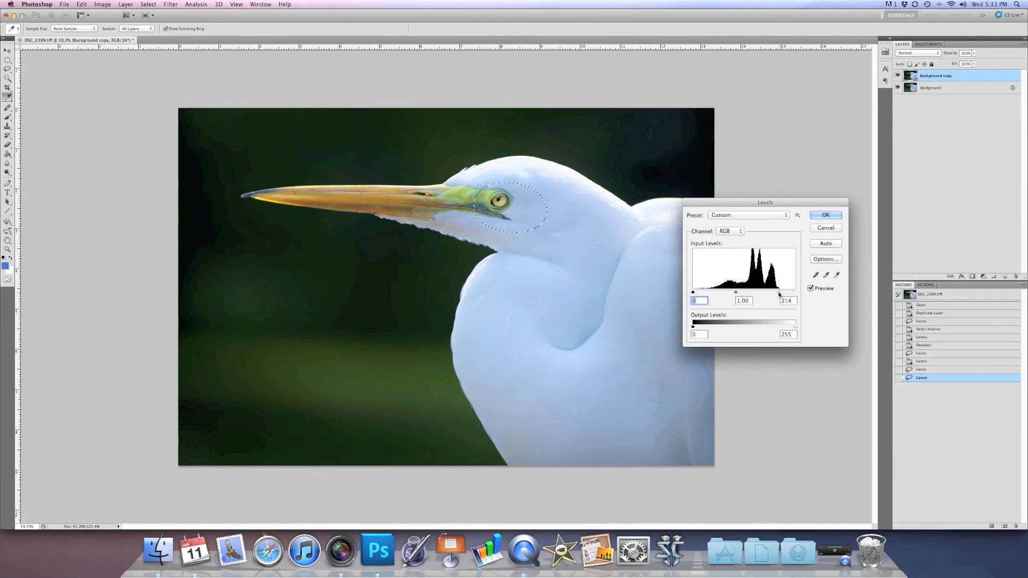
click(837, 213)
click(730, 300)
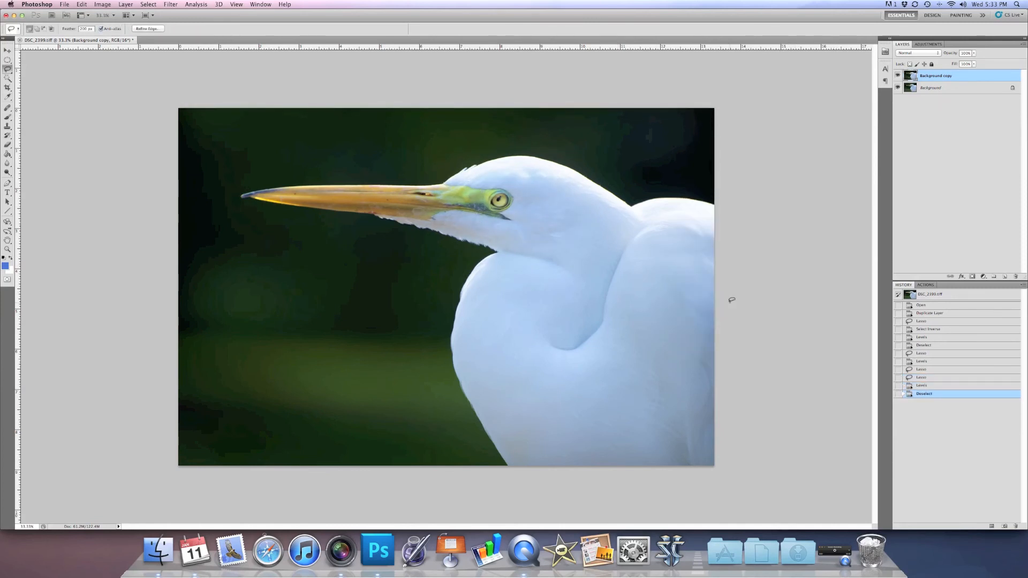
- Compare the Levels-adjusted Background copy with the original photo by toggling the copy's visibility
click(897, 75)
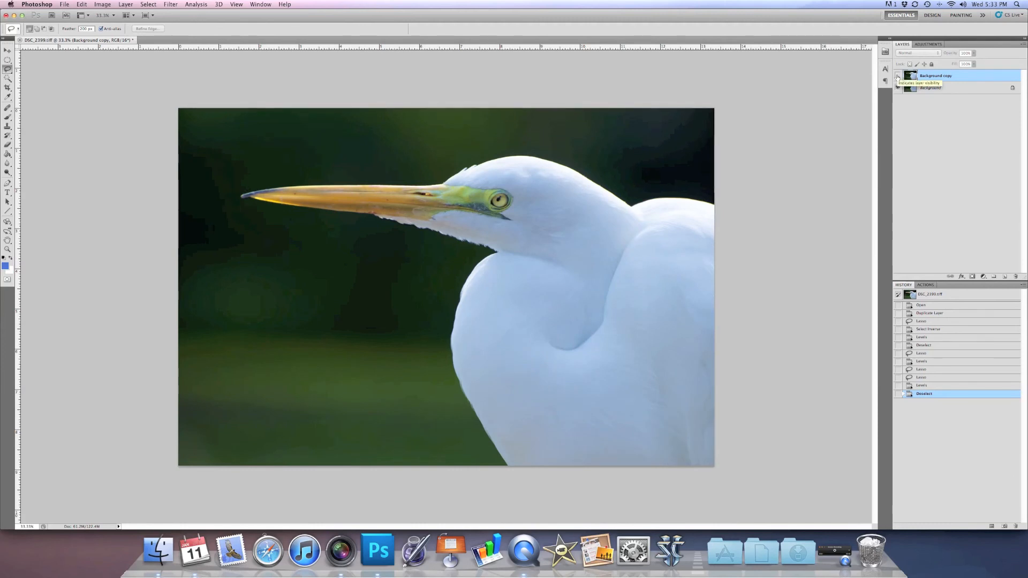
click(897, 76)
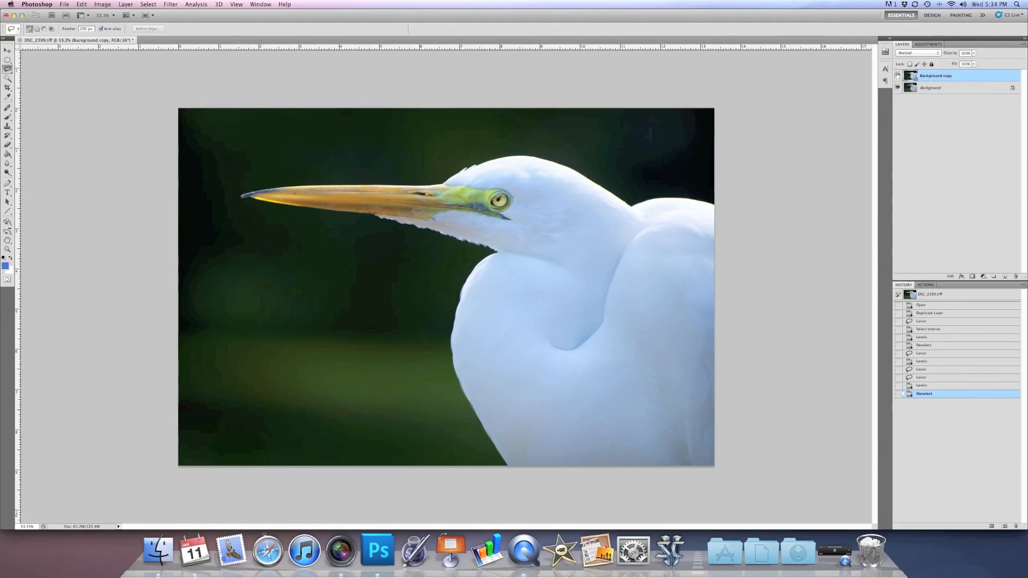
- Flatten the image into a single Background layer and save the file
right_click(930, 90)
click(948, 152)
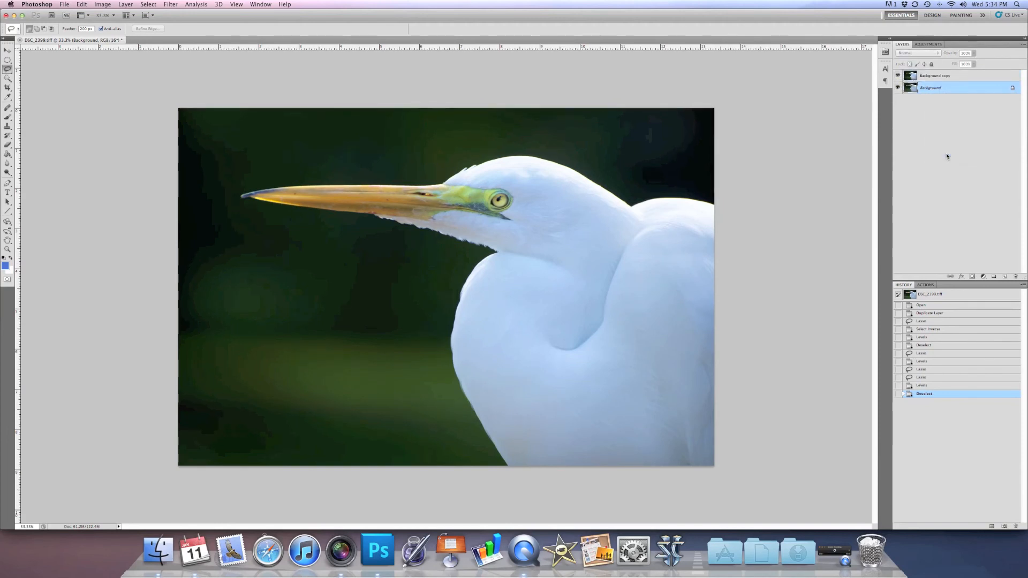
key(super+s)
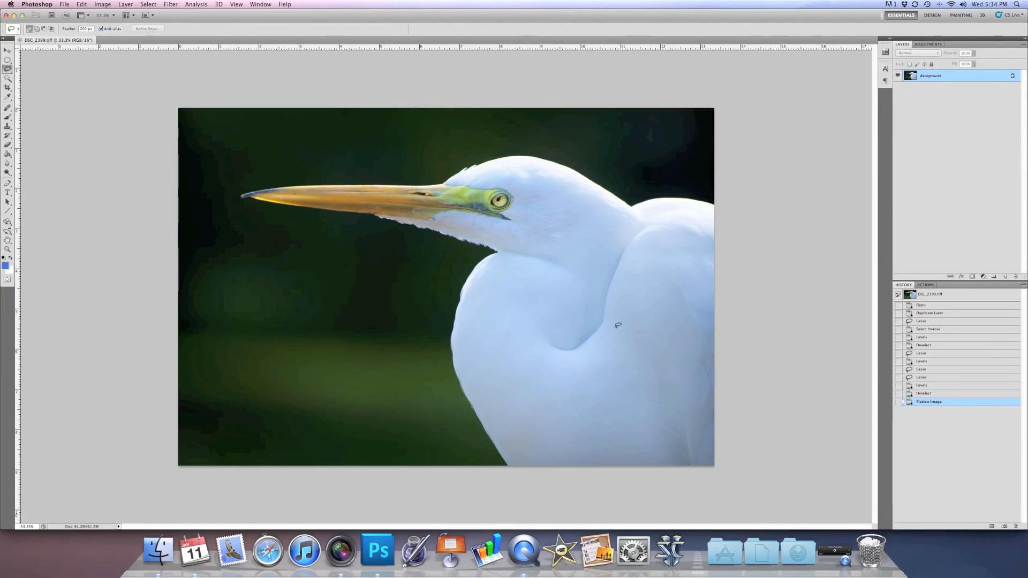
- Switch to Aperture and compare the saved Photoshop edit with the earlier version and the master image
click(337, 552)
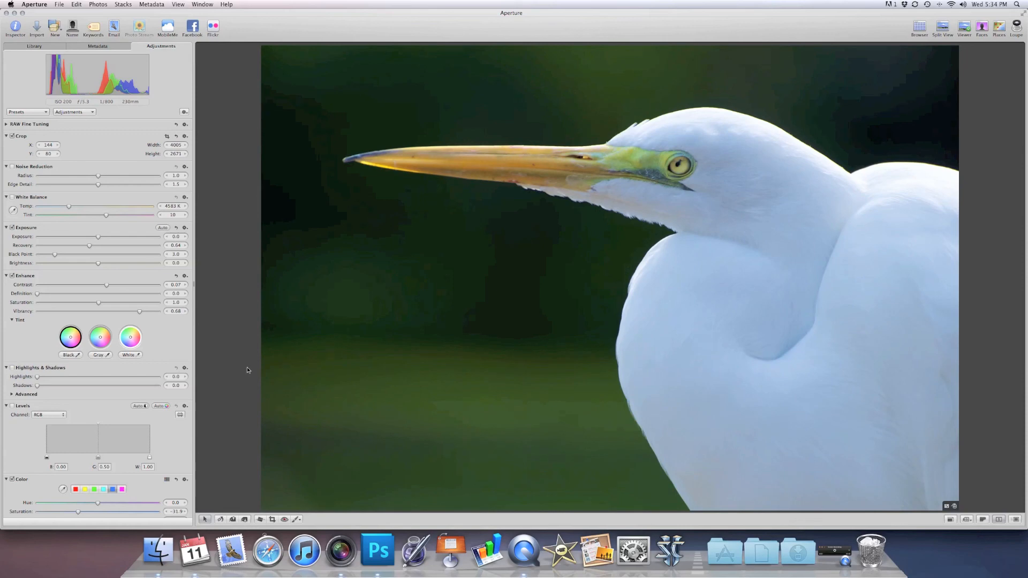
key(Right)
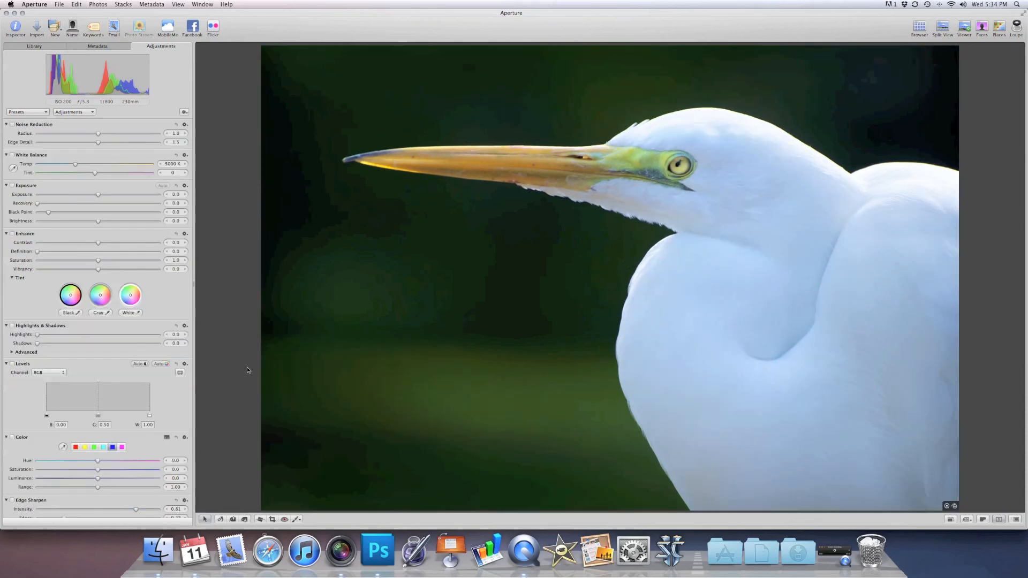
key(Right)
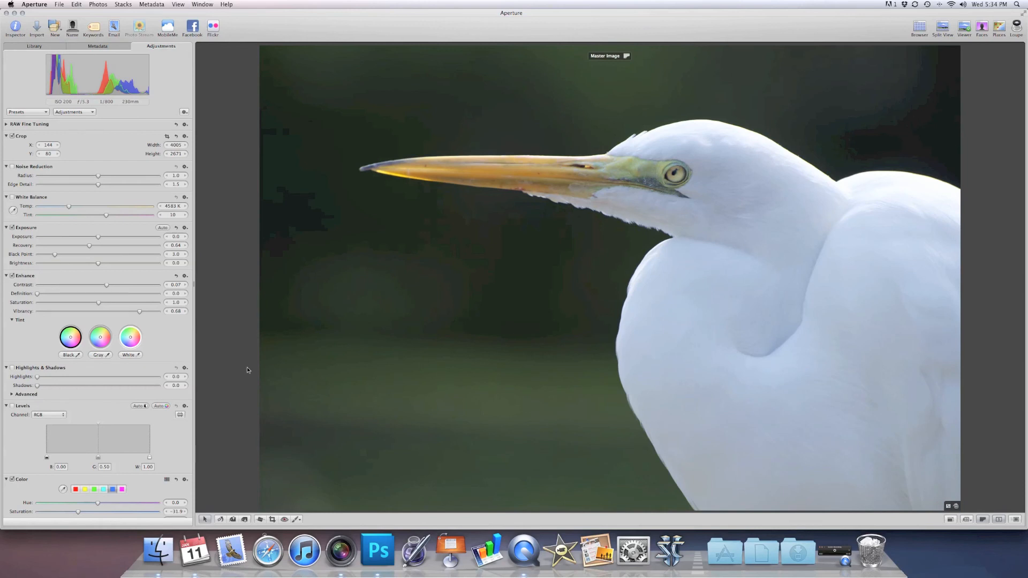
key(Right)
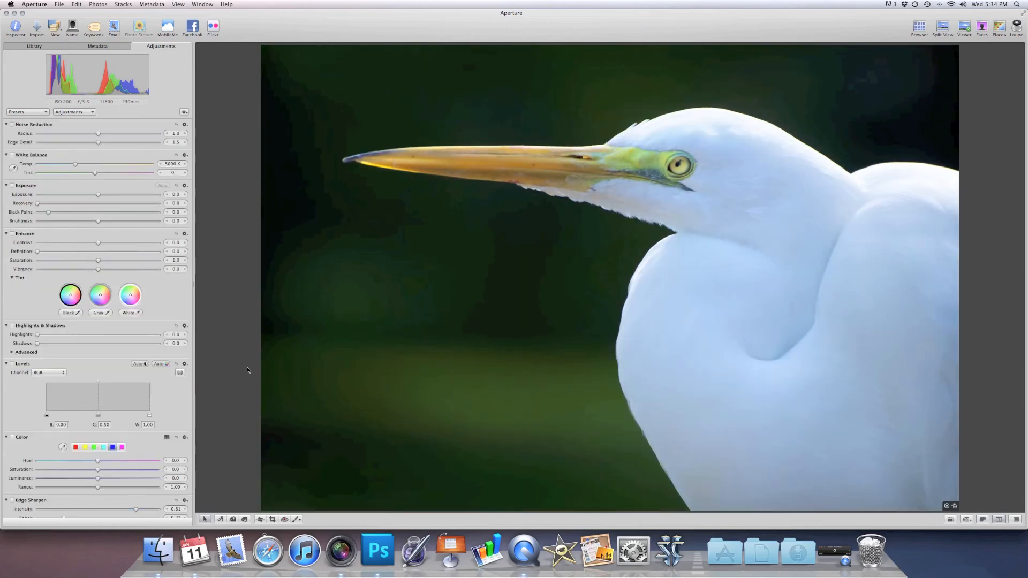